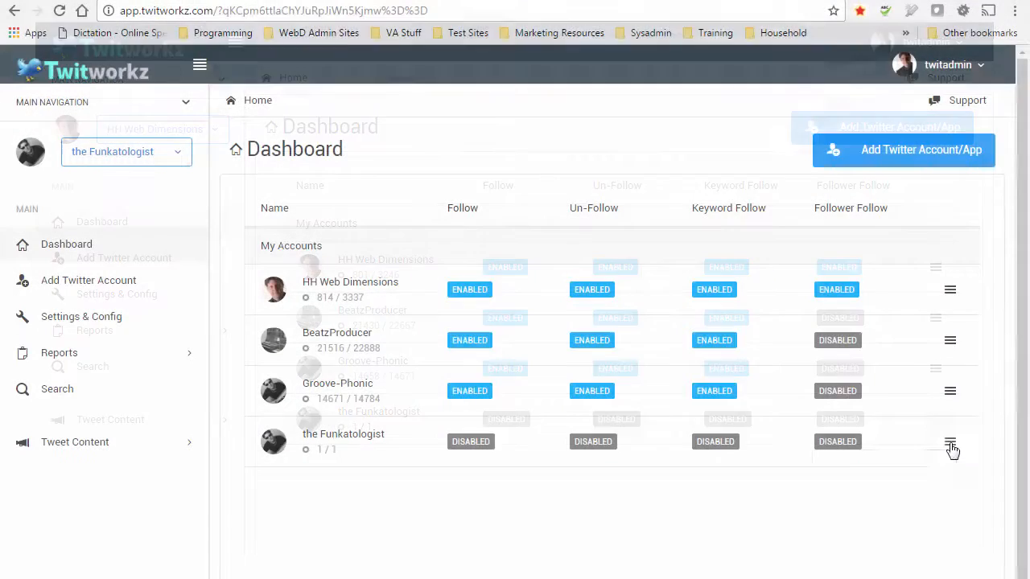
Open the Follow settings of the account nicknamed the Funkatologist.
click(950, 445)
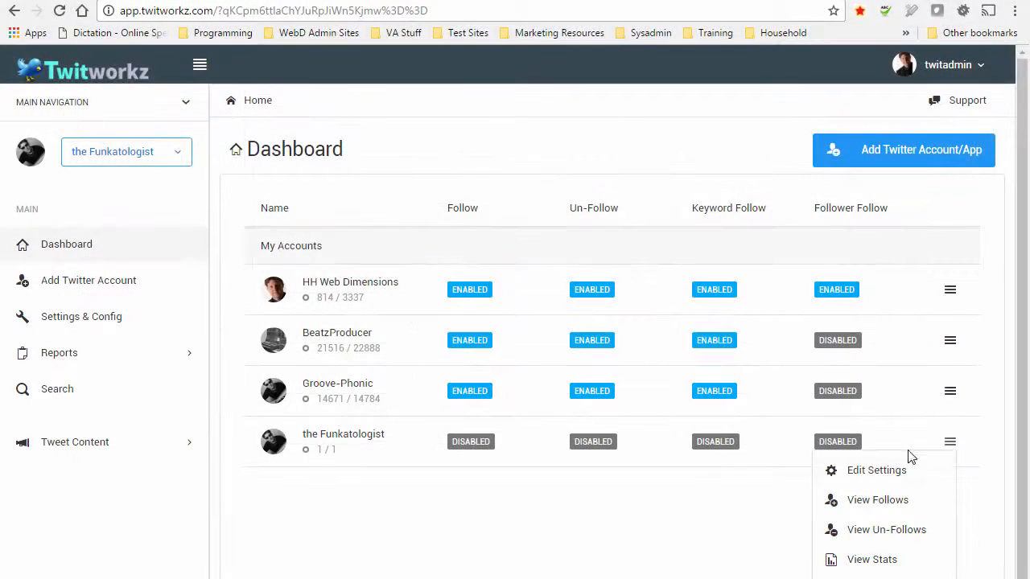
click(886, 475)
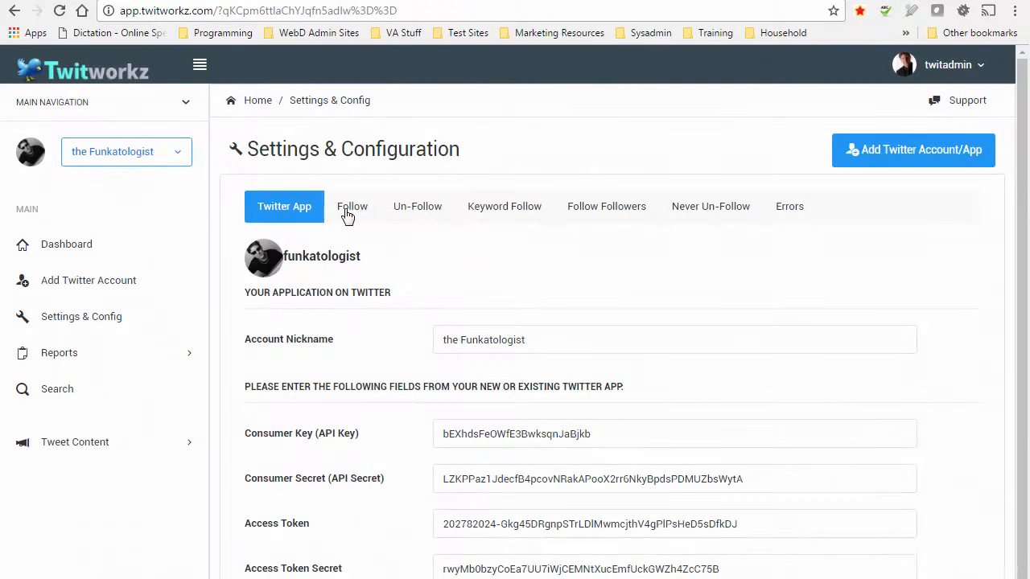
click(351, 209)
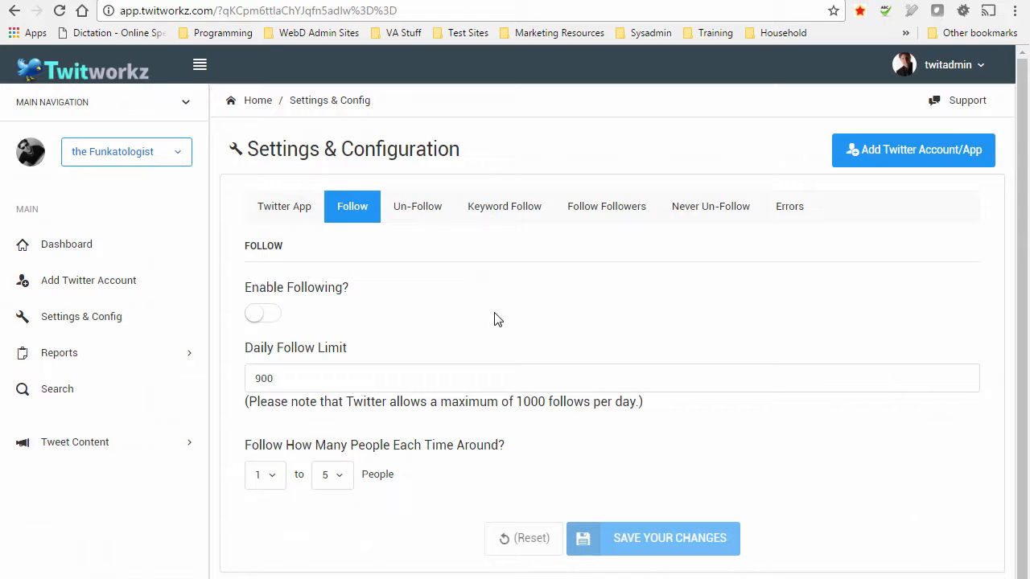
Set the Daily Follow Limit to 300.
drag(283, 378, 249, 376)
click(273, 478)
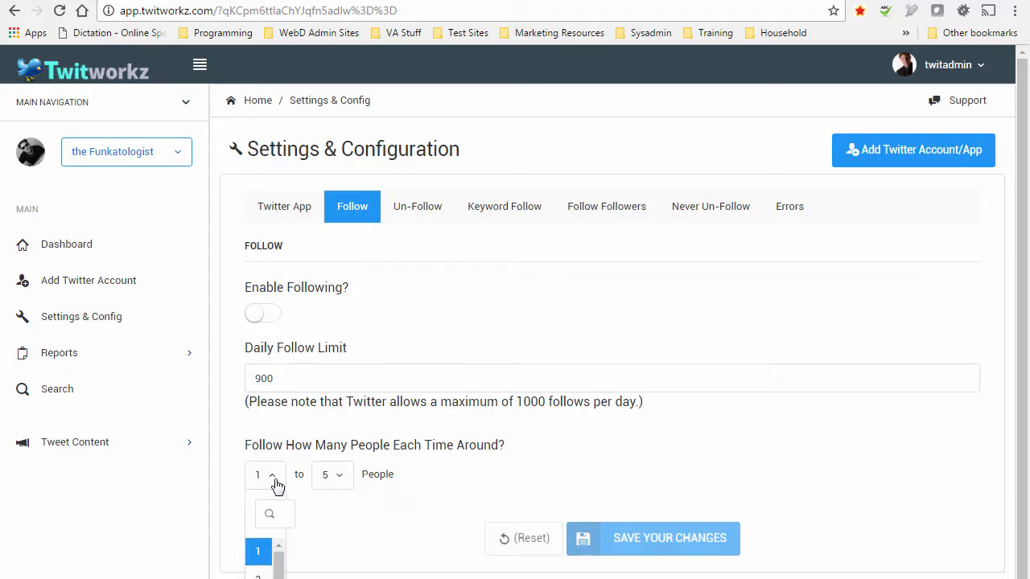
click(275, 484)
drag(260, 378, 252, 376)
text(3)
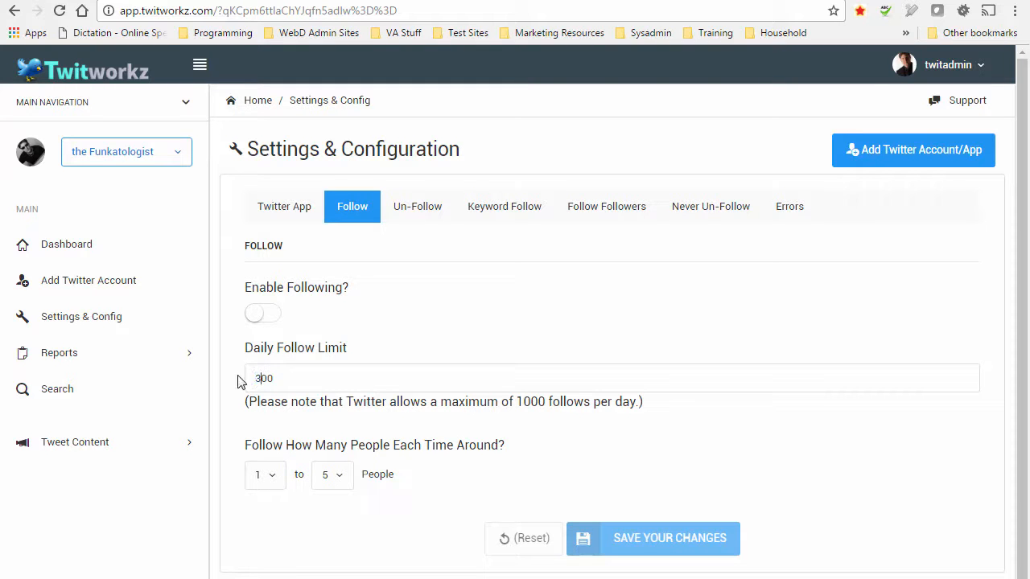
Set the minimum number of people followed each time around to 6 and choose a higher maximum.
click(274, 476)
scroll(279, 563, down, 3)
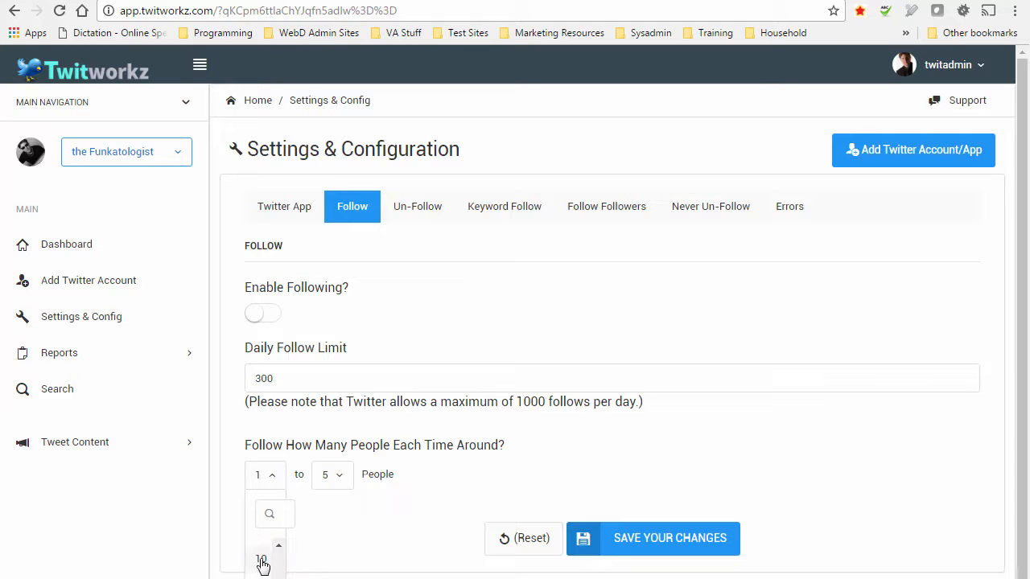
scroll(265, 563, up, 3)
click(260, 559)
click(331, 474)
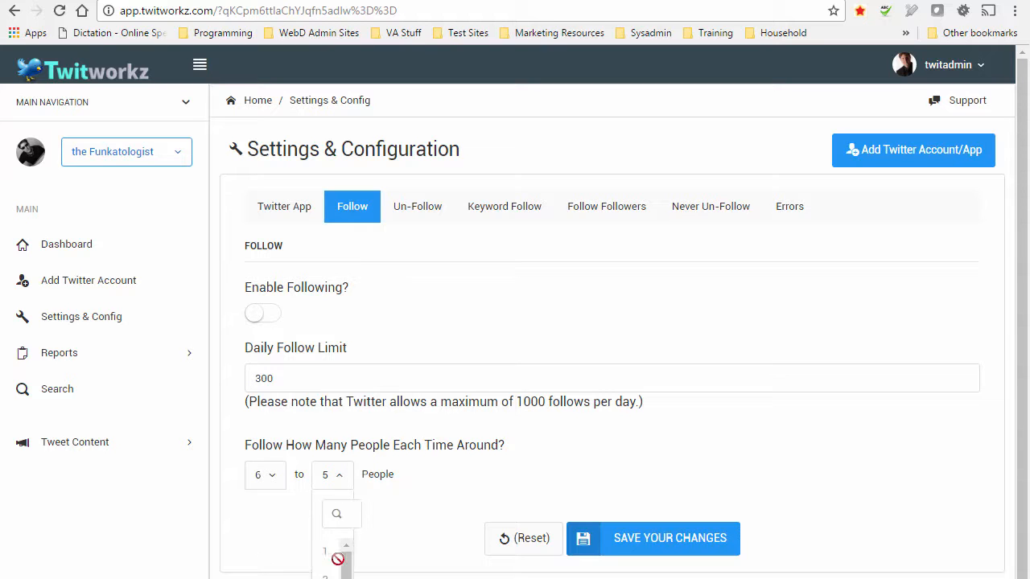
scroll(325, 563, down, 1)
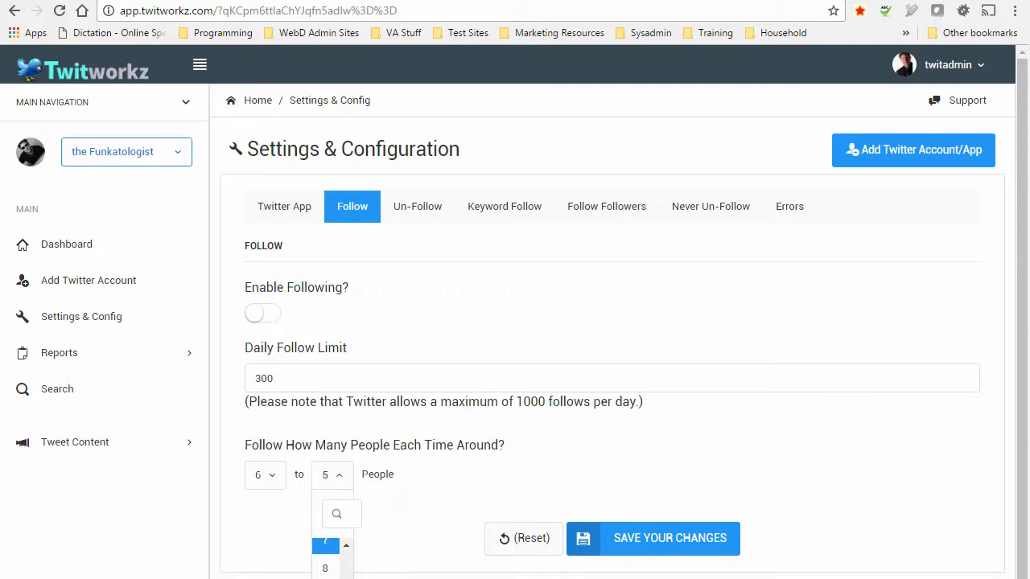
click(325, 568)
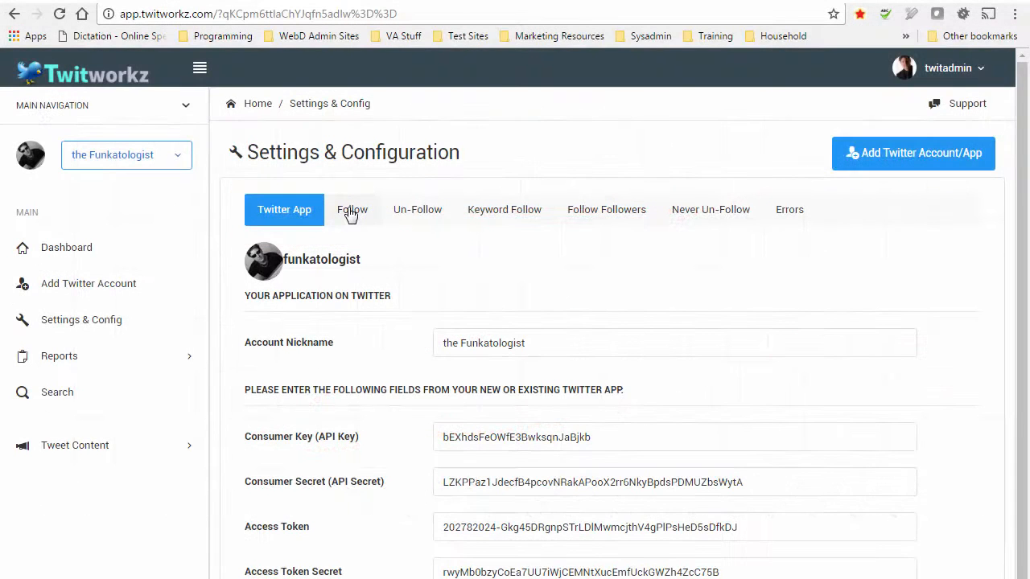
Show the account's Follow settings and set the Daily Follow Limit to 300.
click(350, 214)
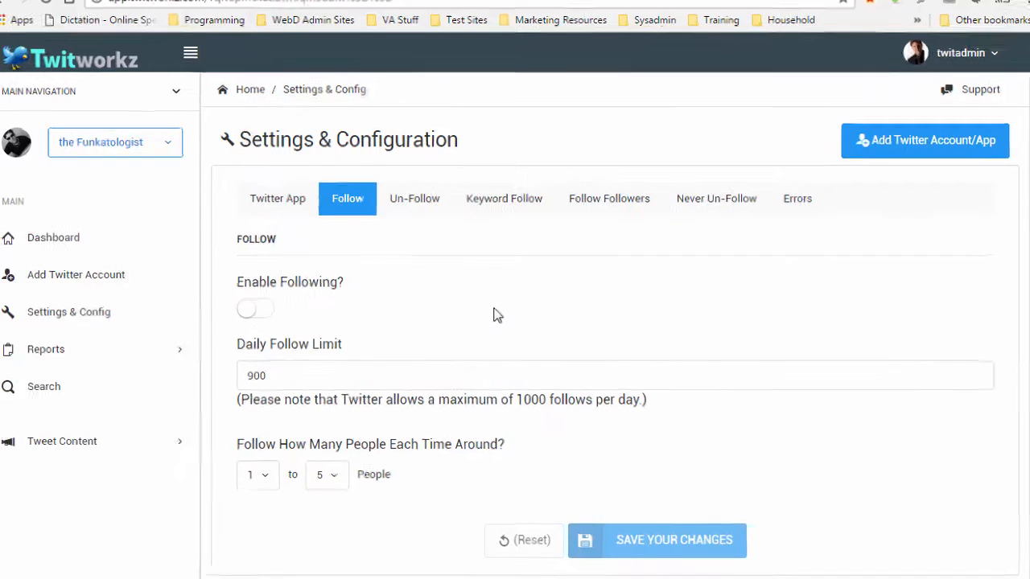
drag(284, 374, 249, 374)
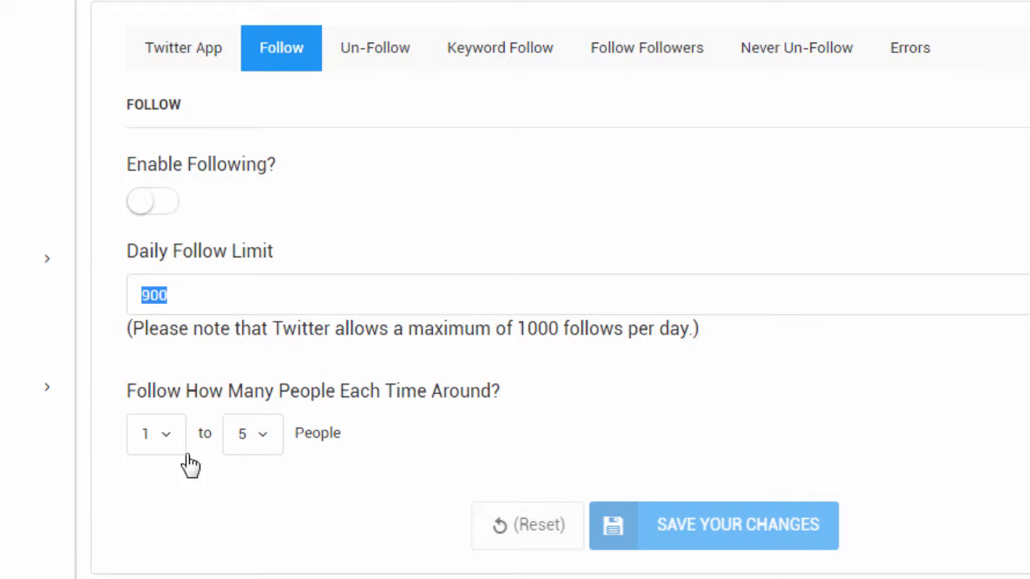
click(168, 438)
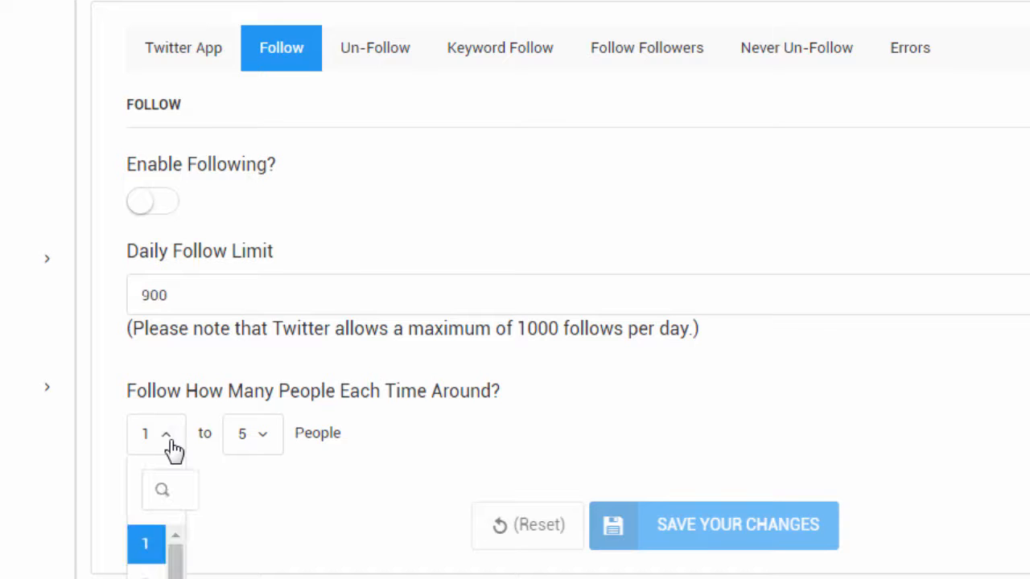
click(143, 295)
drag(150, 294, 138, 294)
text(3)
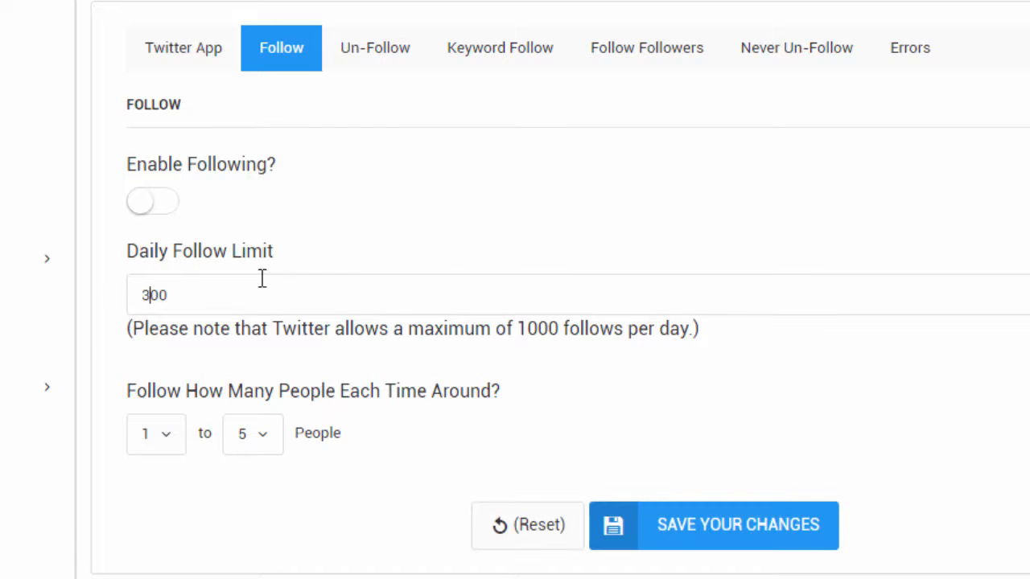
Set the number of people followed each time around to 6 to 10, and switch on Enable Following.
click(172, 435)
drag(176, 569, 175, 577)
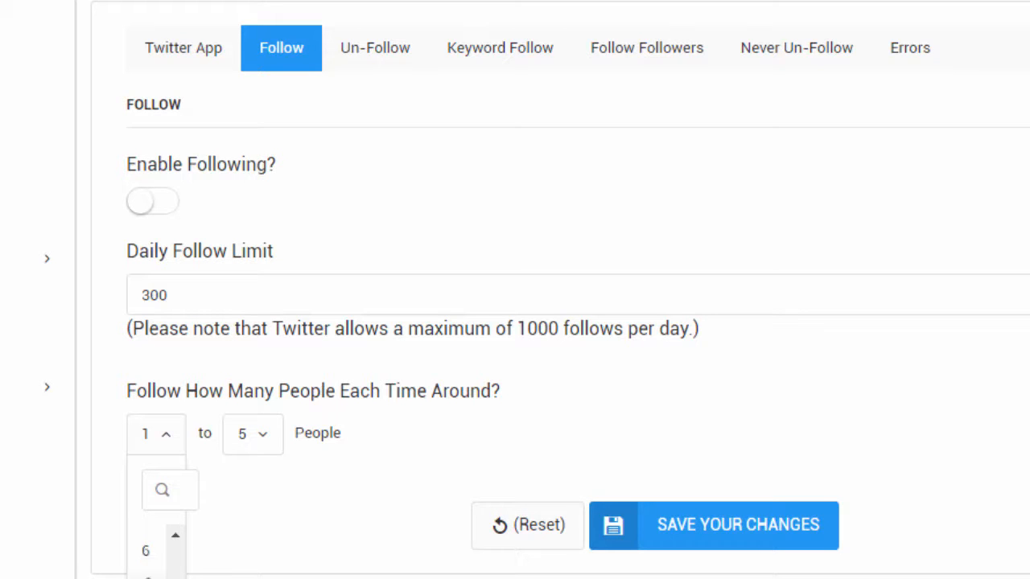
click(143, 554)
click(249, 438)
drag(274, 565, 274, 578)
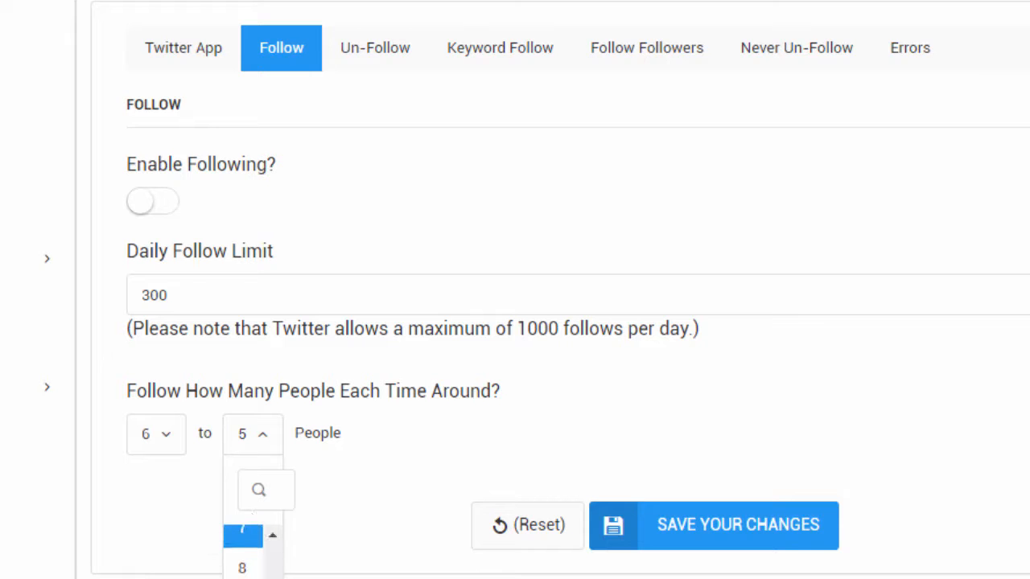
click(245, 577)
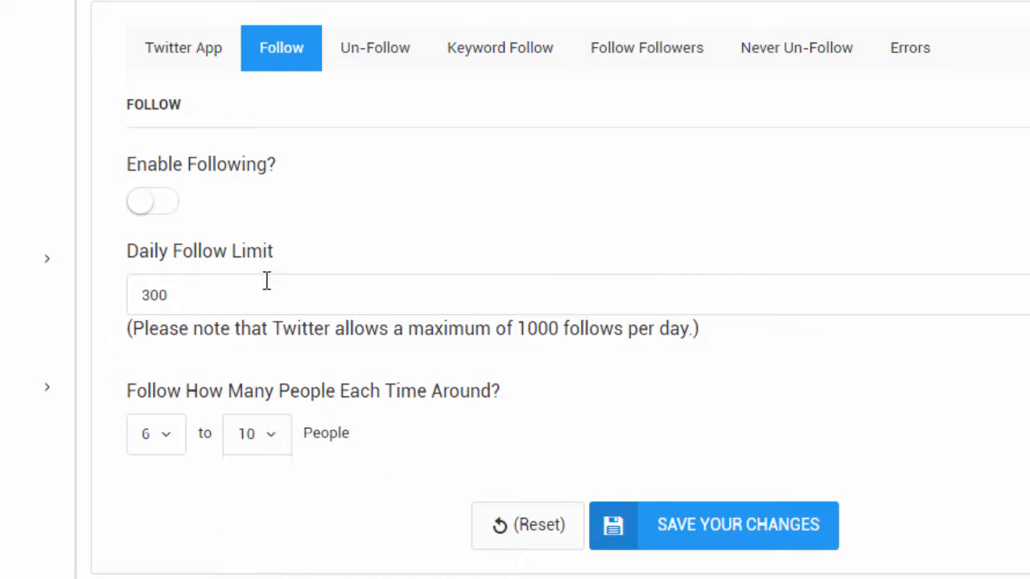
click(169, 206)
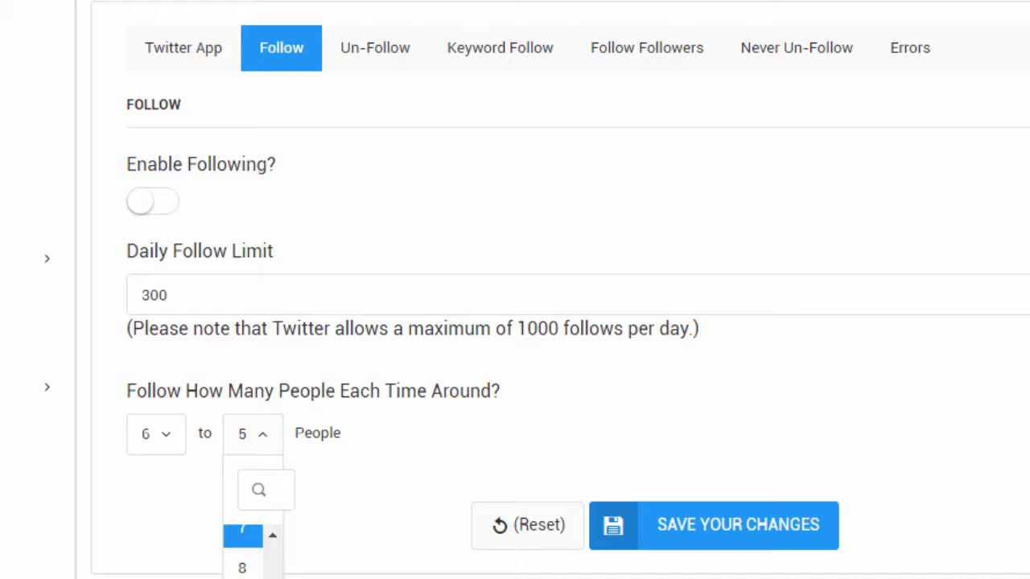
click(242, 578)
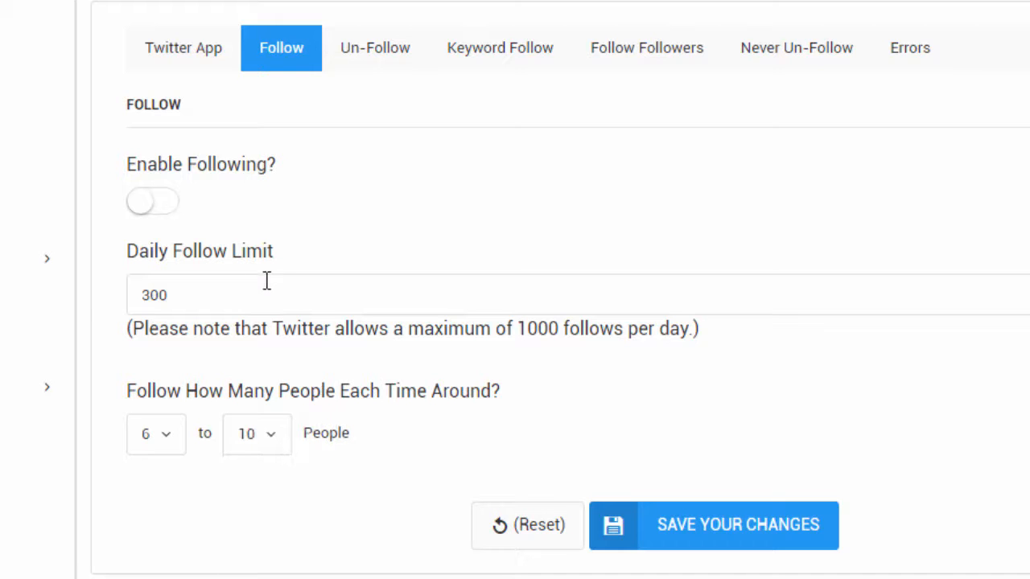
click(173, 207)
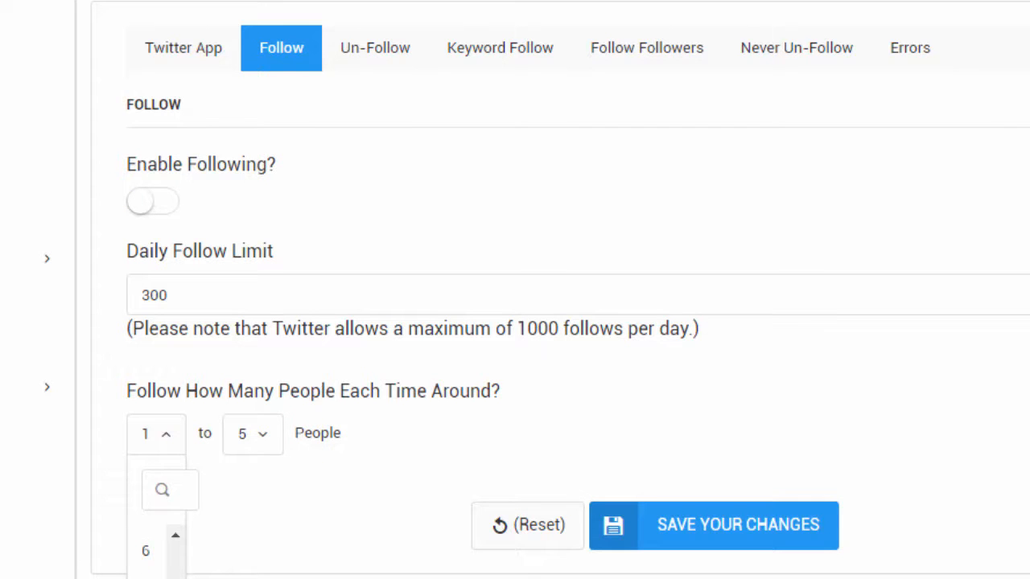
Choose 6 as the minimum and 10 as the maximum number of people followed each time around.
click(149, 551)
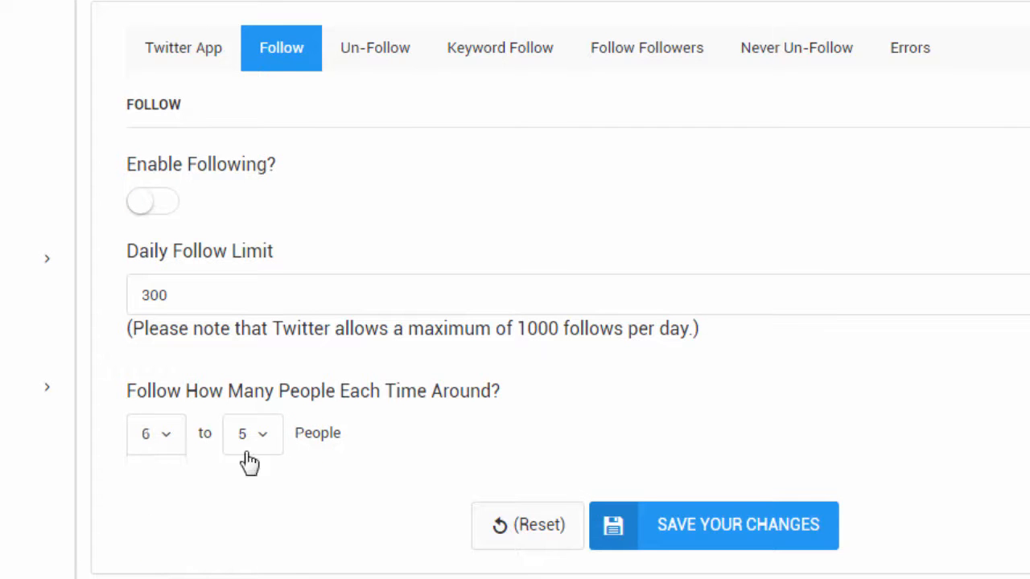
click(258, 441)
drag(269, 559, 270, 578)
click(243, 578)
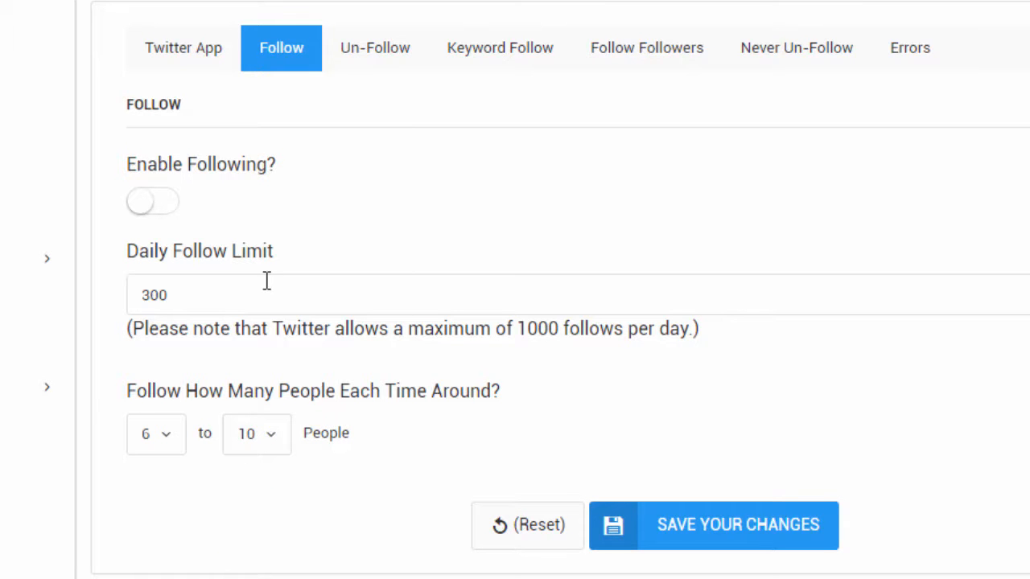
Turn on the Enable Following option for the account.
click(169, 203)
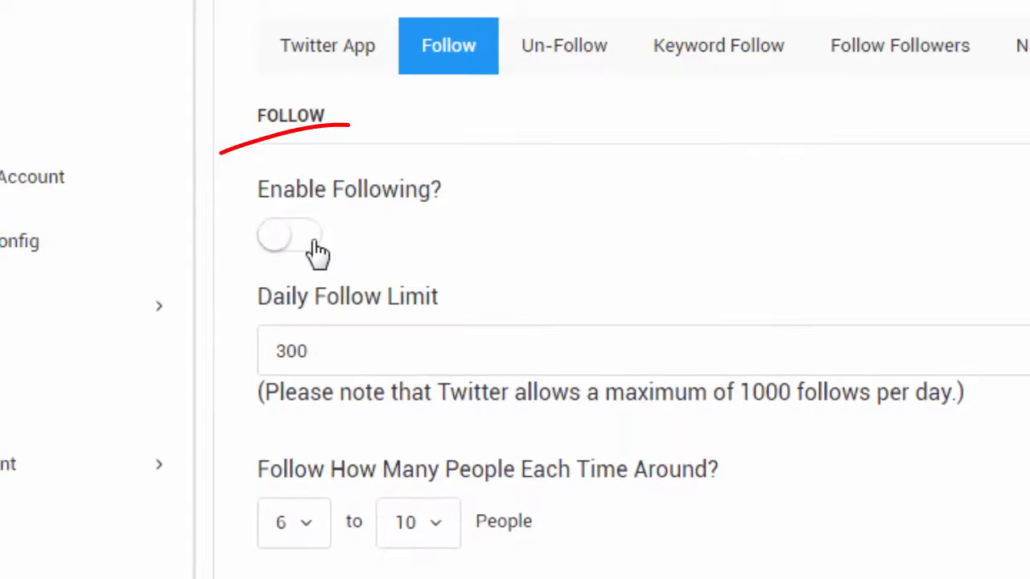
click(311, 236)
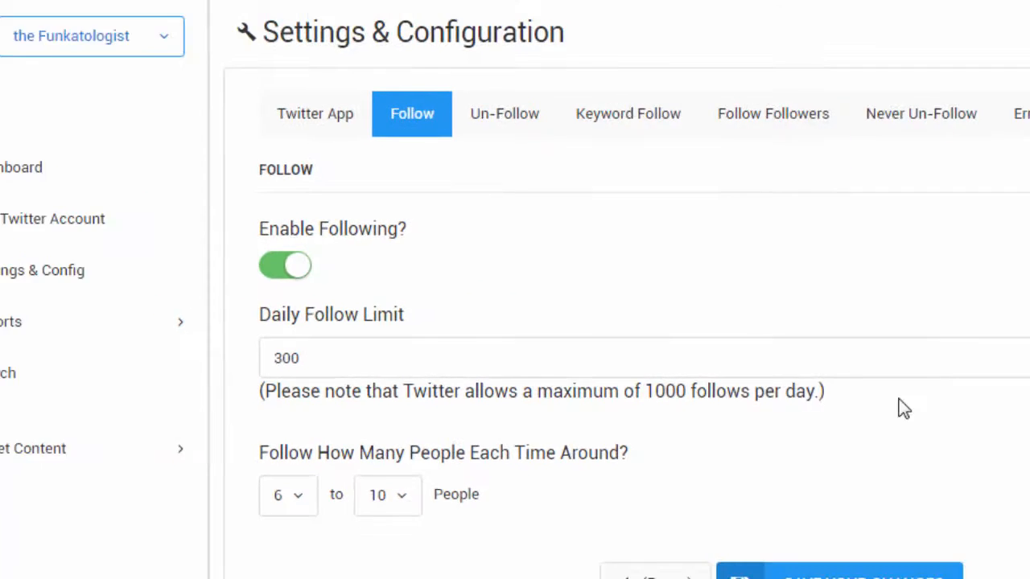
click(299, 266)
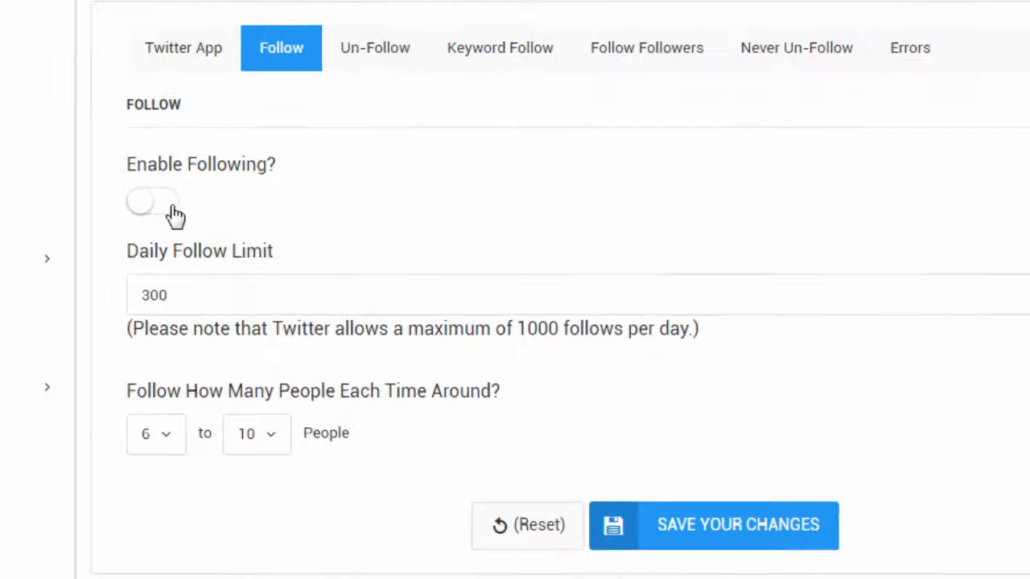
click(299, 266)
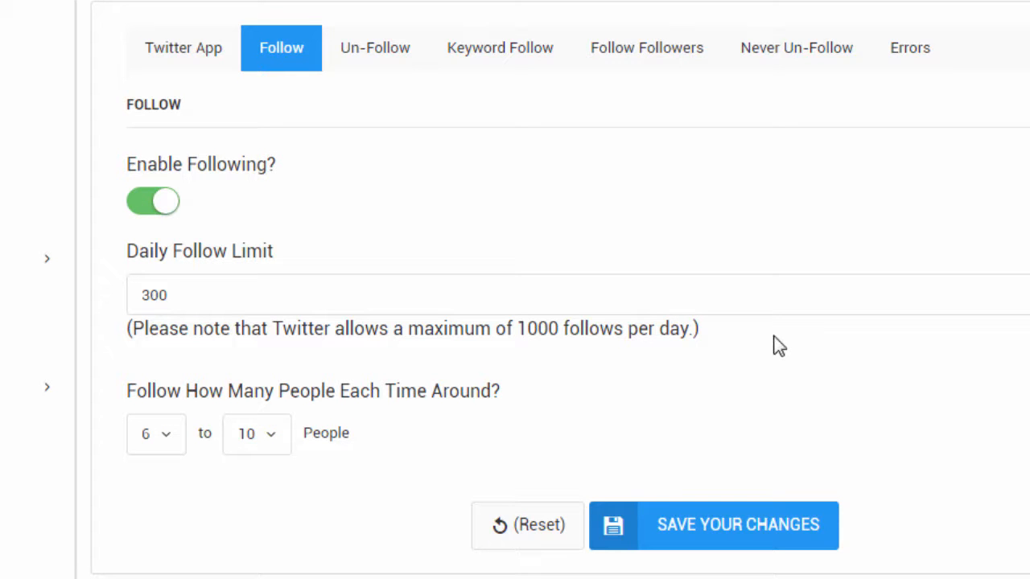
click(239, 207)
click(241, 208)
click(169, 204)
click(171, 206)
click(169, 206)
click(169, 207)
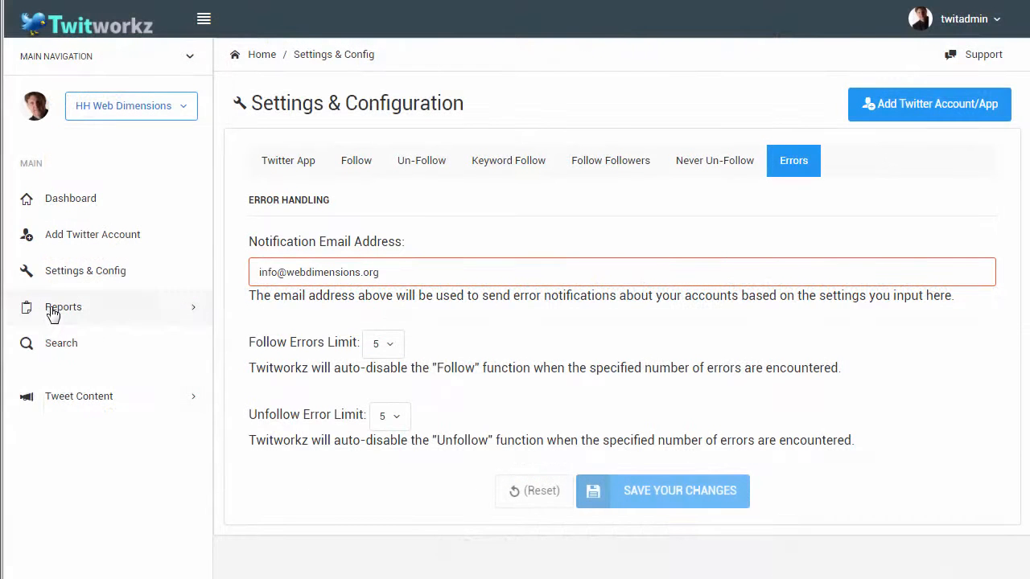
Open the Follow History report and inspect the Twitter profiles of several recently followed users, closing each one after viewing.
click(51, 310)
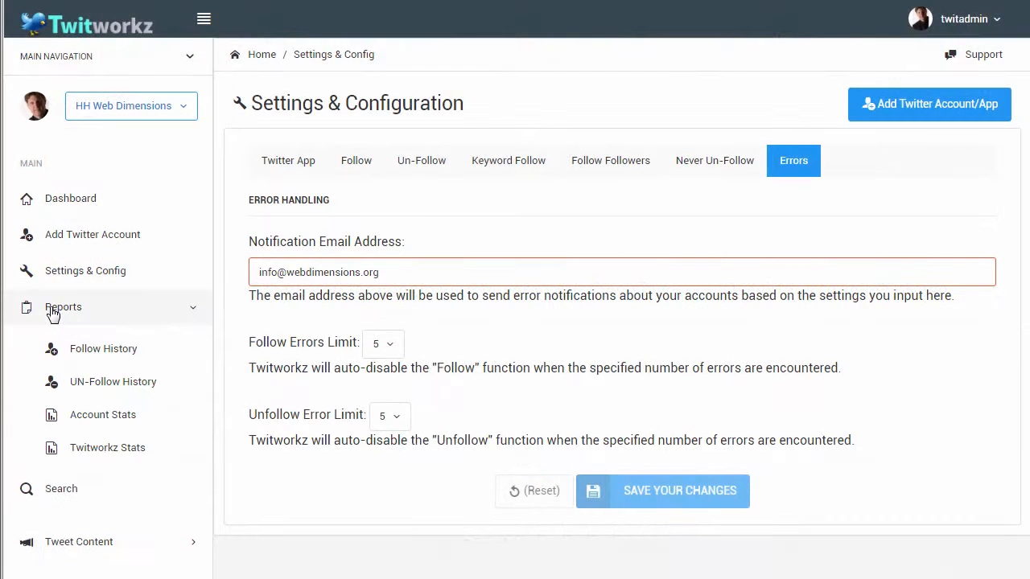
click(80, 352)
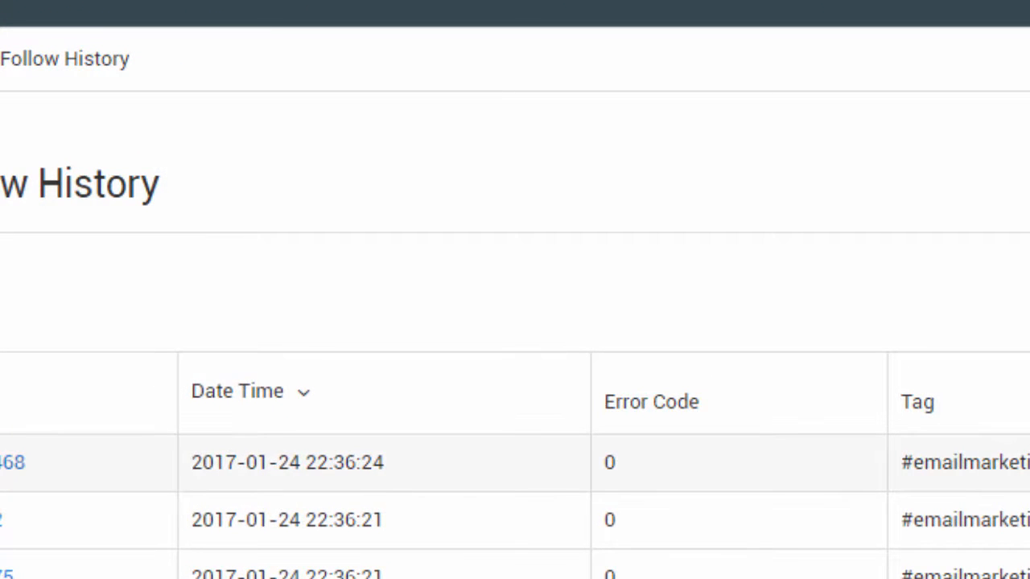
click(3, 456)
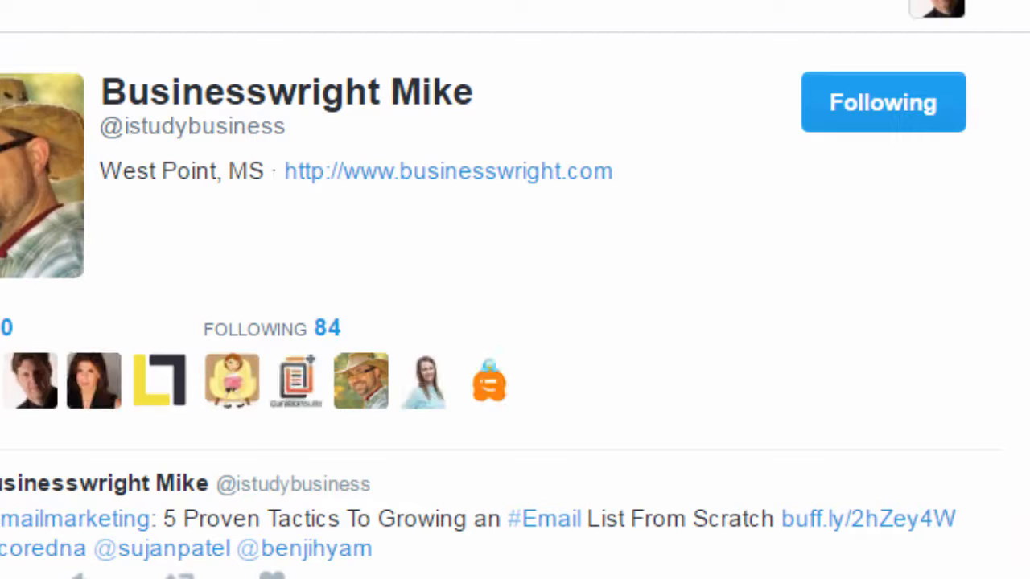
click(32, 2)
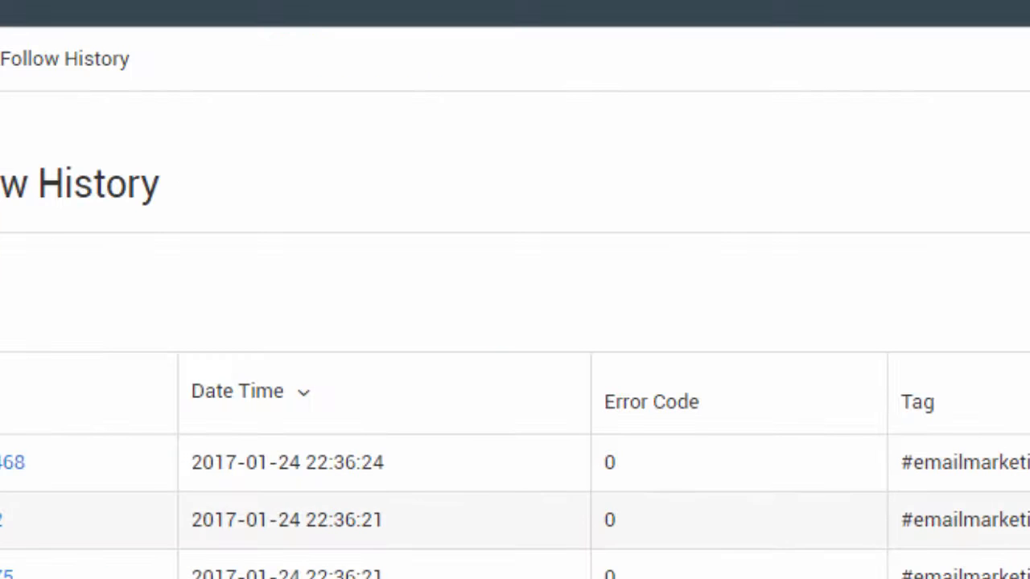
click(3, 519)
click(31, 2)
click(5, 575)
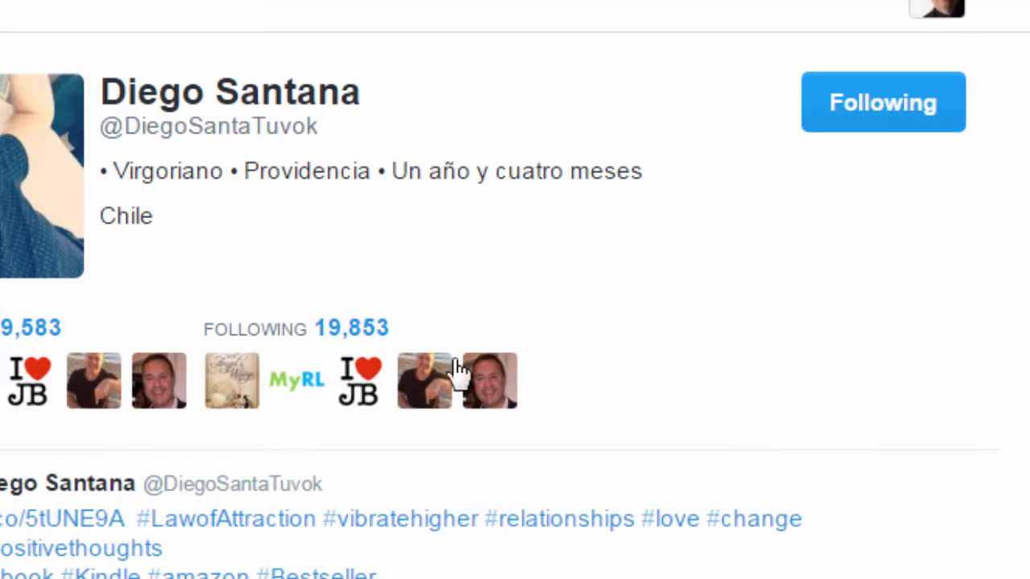
click(37, 2)
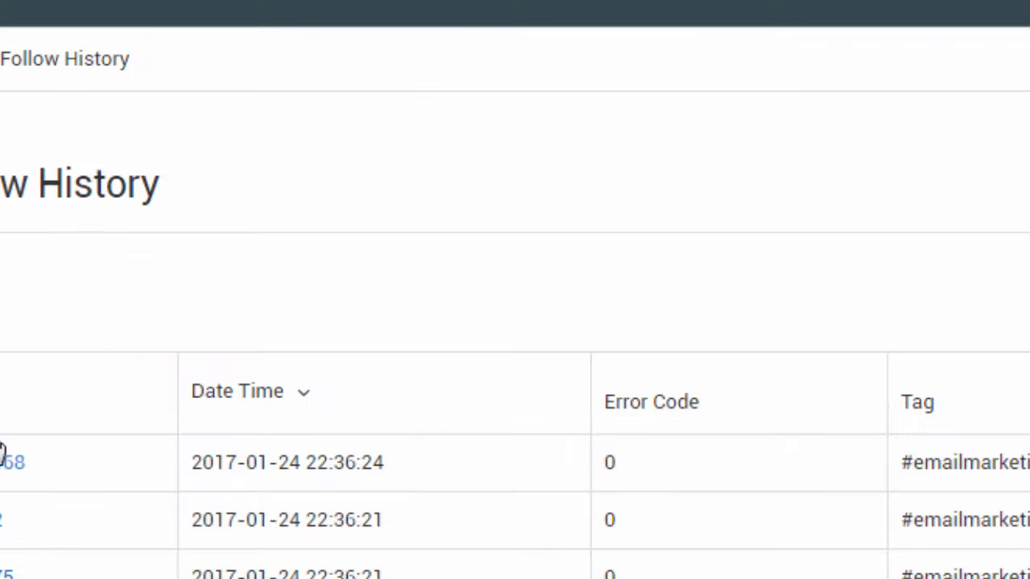
click(2, 576)
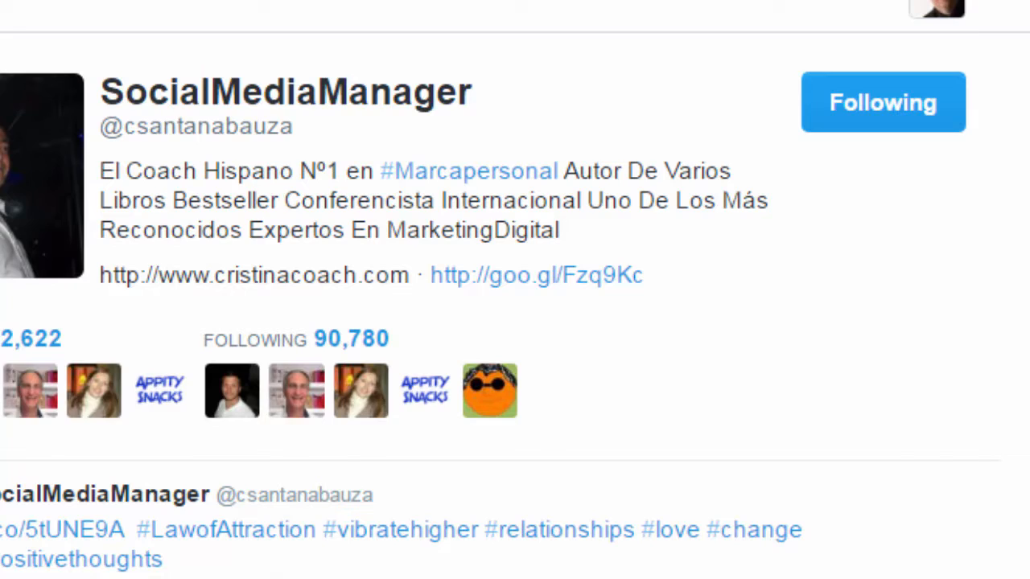
key(ctrl+w)
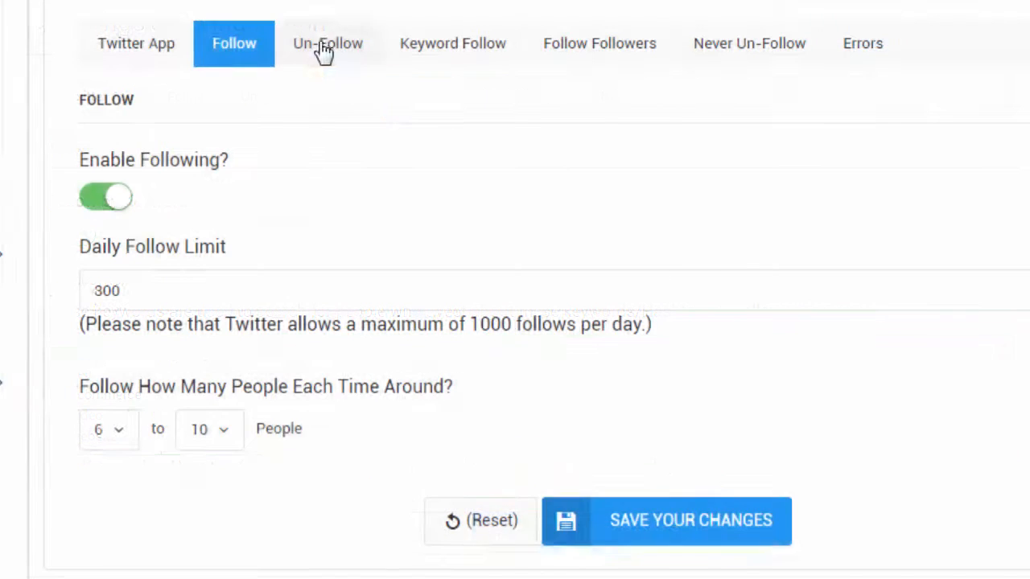
Show the account's Un-Follow settings and set the Daily Un-Follow Limit to 100.
click(320, 50)
click(161, 291)
drag(104, 291, 93, 292)
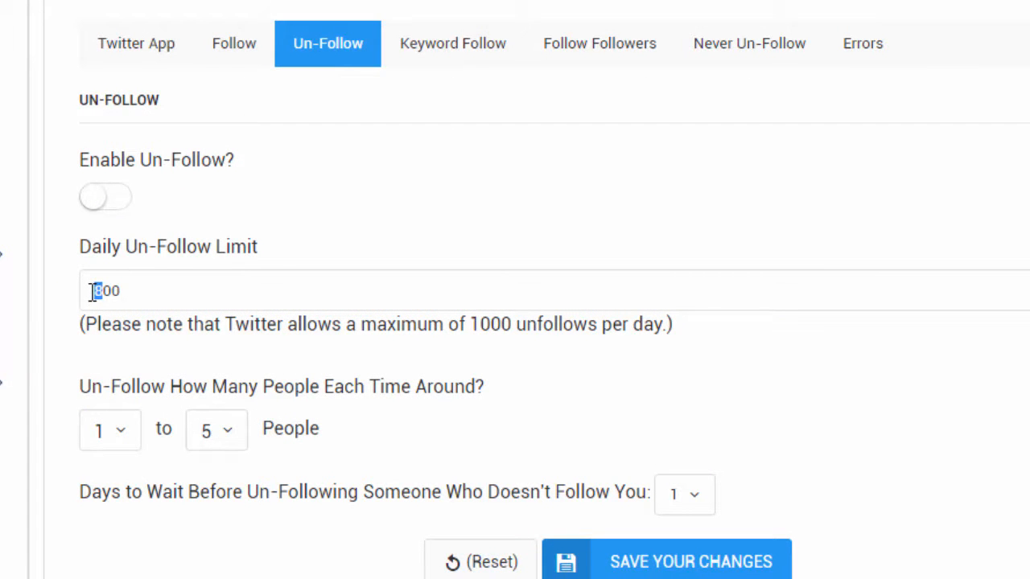
text(1)
Set the minimum number of people un-followed each time around to 3 and the days to wait before un-following non-followers to 3.
click(117, 435)
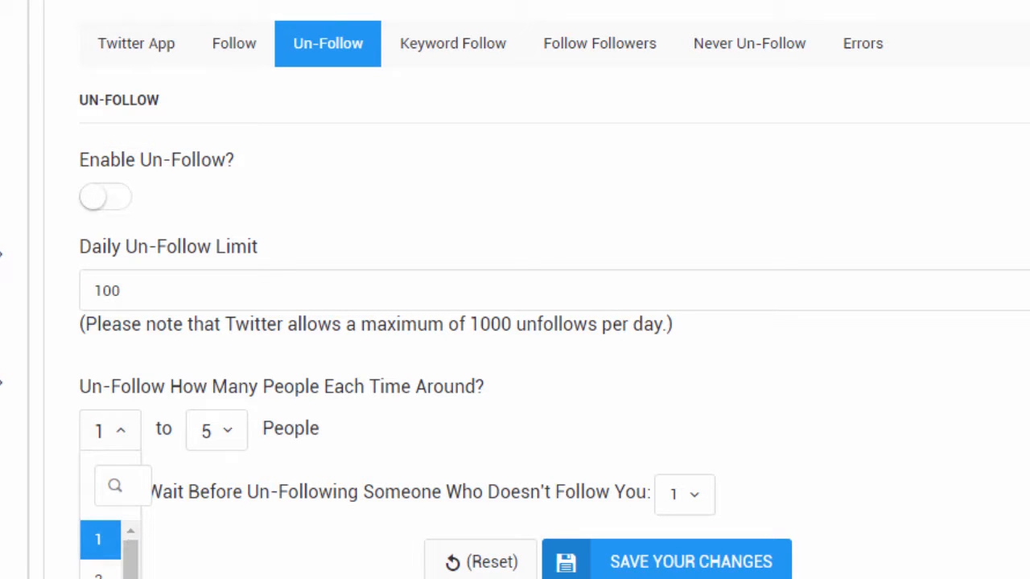
click(105, 578)
click(229, 447)
click(229, 447)
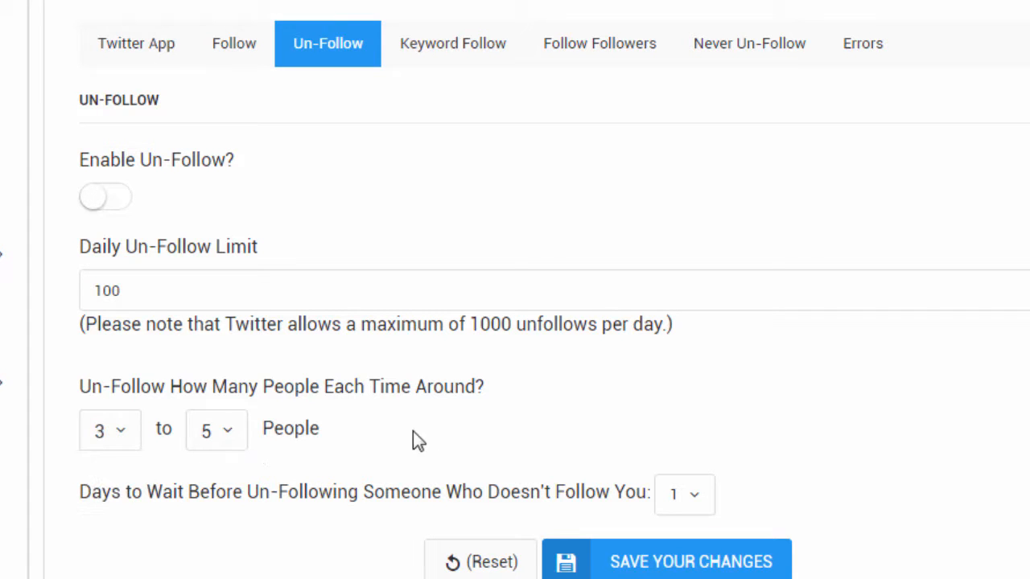
click(699, 500)
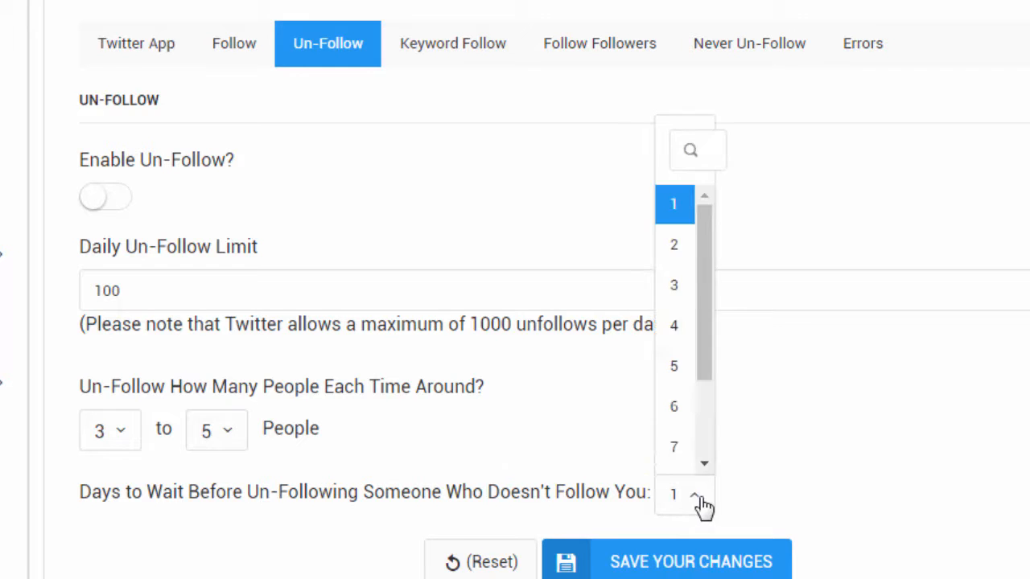
click(679, 292)
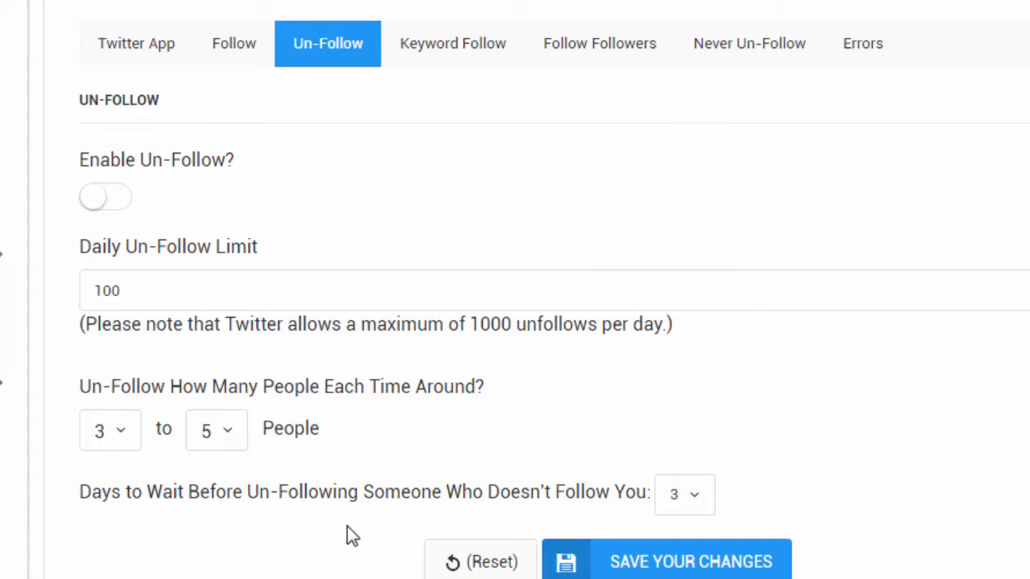